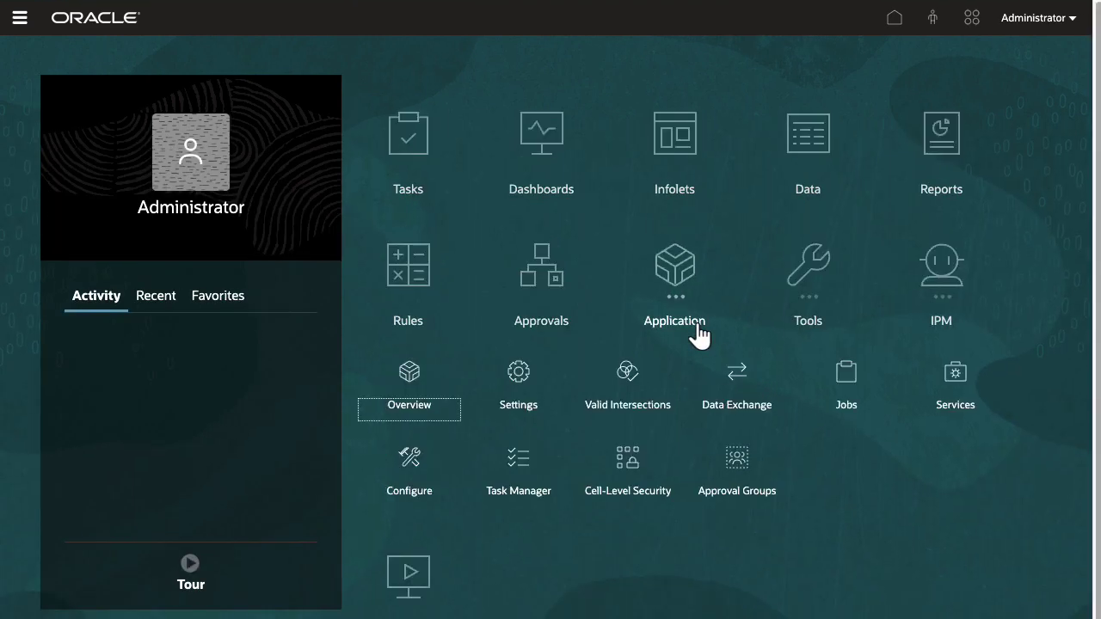
# - Open Application > Configure and switch the module dropdown to Financials
pyautogui.click(704, 514)
pyautogui.click(411, 469)
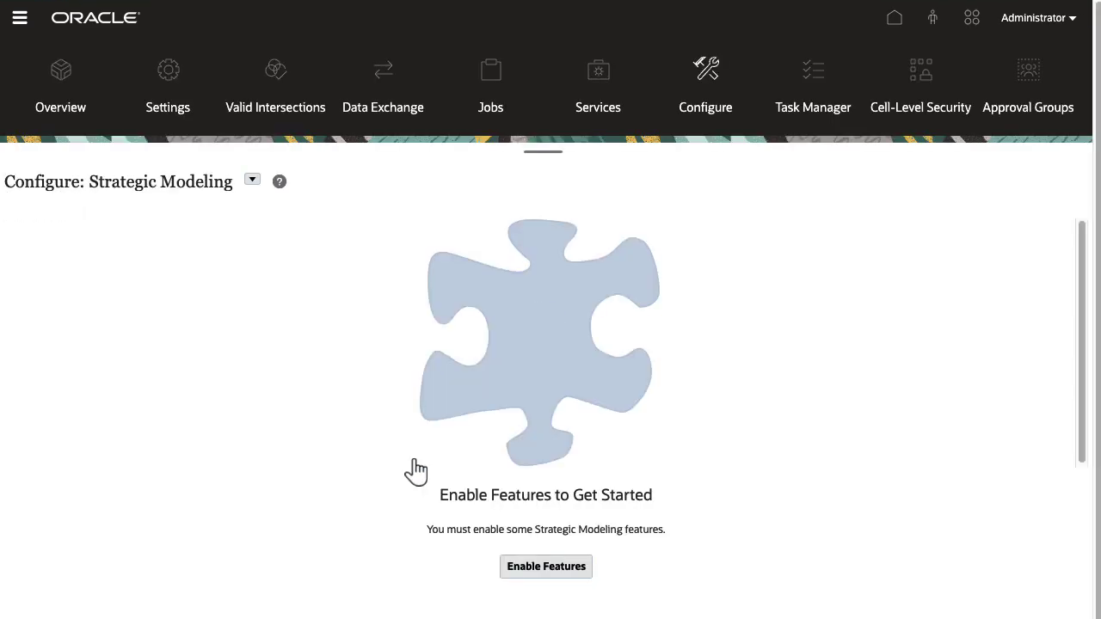
pyautogui.click(252, 178)
pyautogui.click(276, 221)
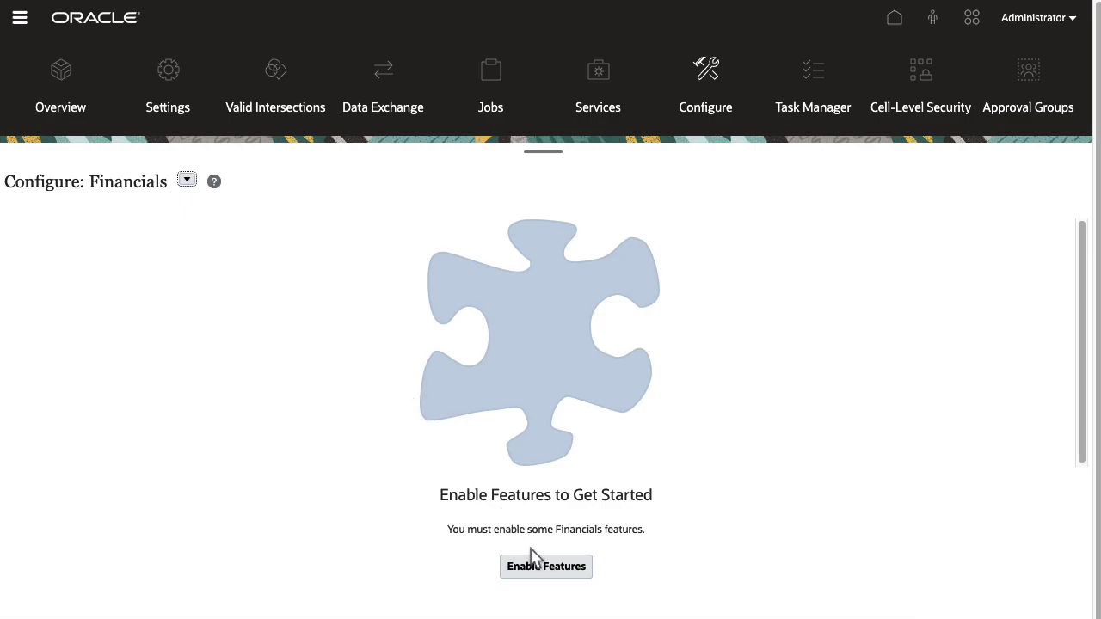
# - Select Revenue/Gross Margin with Accounts, Drivers and Product, plus Expense with Accounts
pyautogui.click(550, 574)
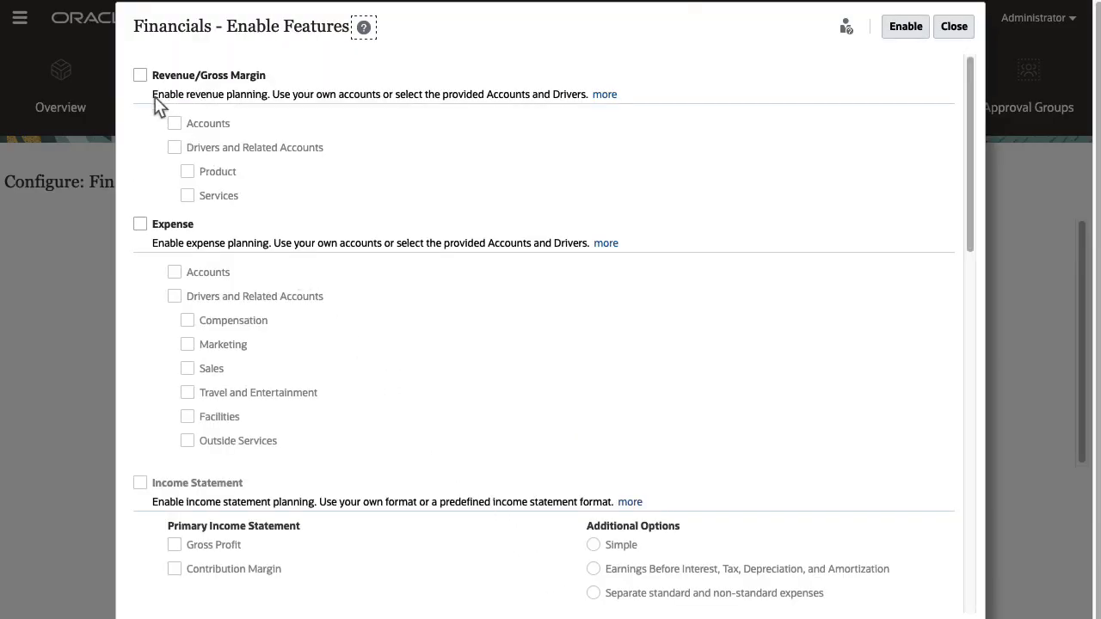
pyautogui.click(140, 75)
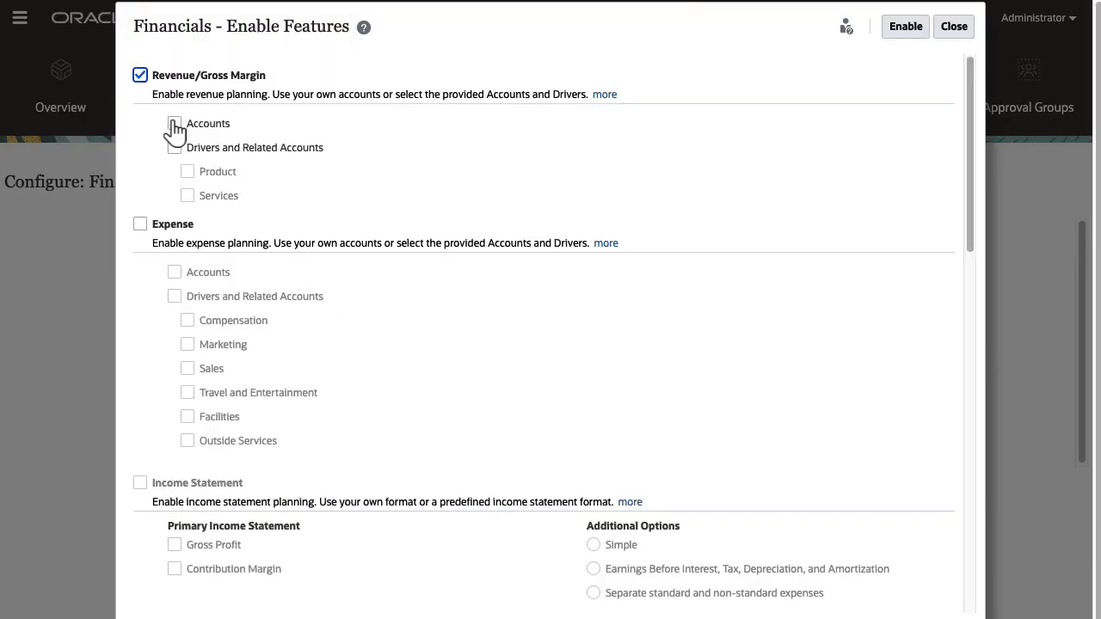
pyautogui.click(174, 125)
pyautogui.click(175, 148)
pyautogui.click(187, 172)
pyautogui.click(140, 224)
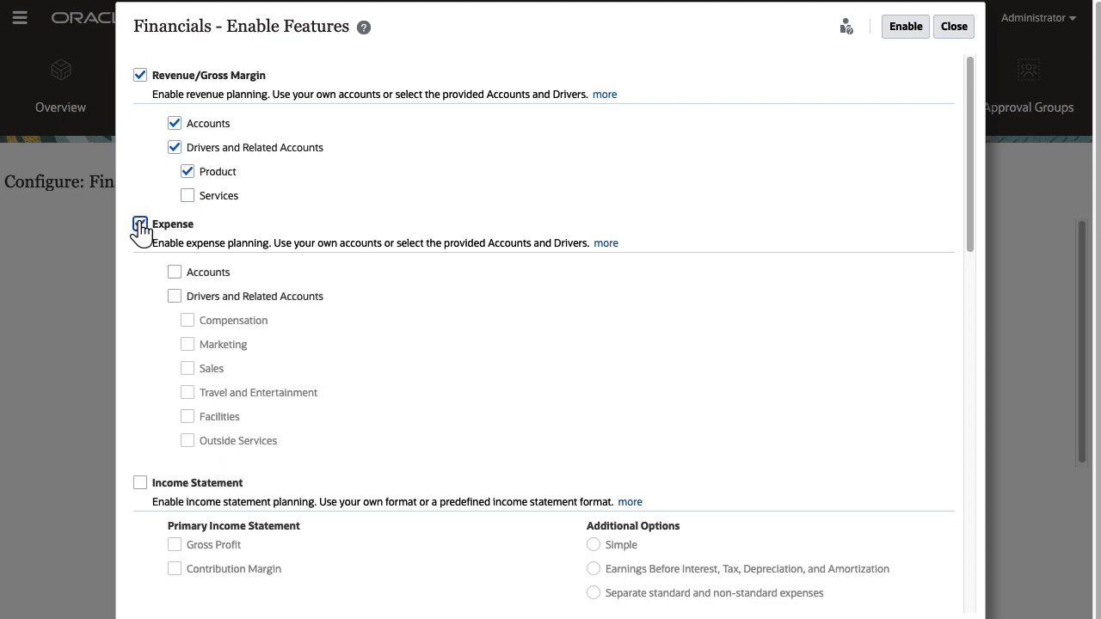
pyautogui.click(174, 273)
# - Add Expense drivers, then enable Custom 1 and rename it 'Market'
pyautogui.click(175, 296)
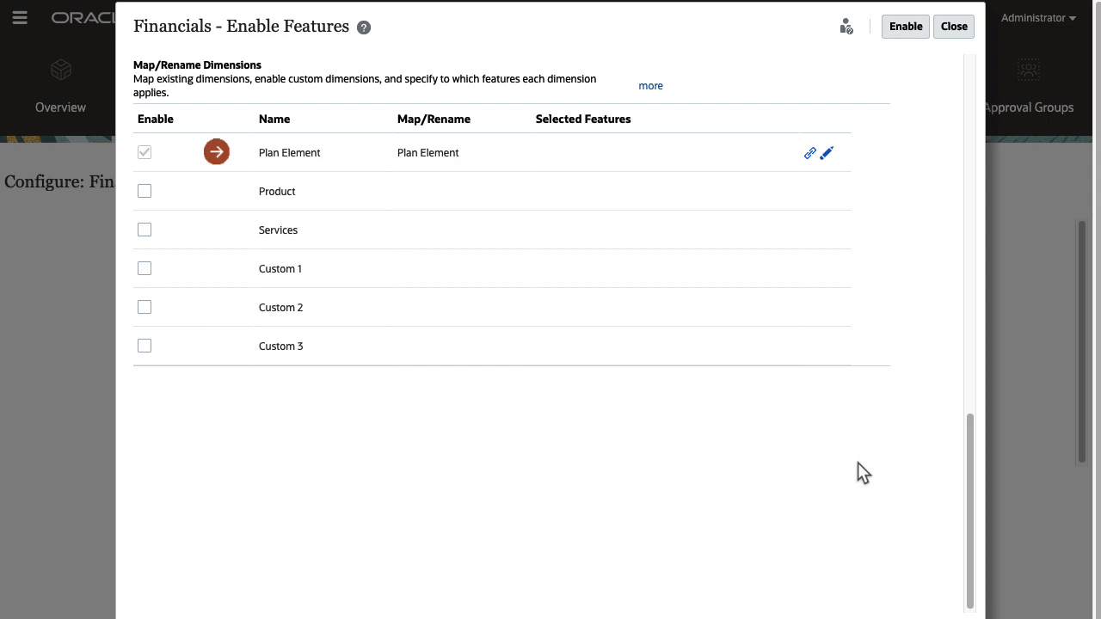
pyautogui.click(145, 269)
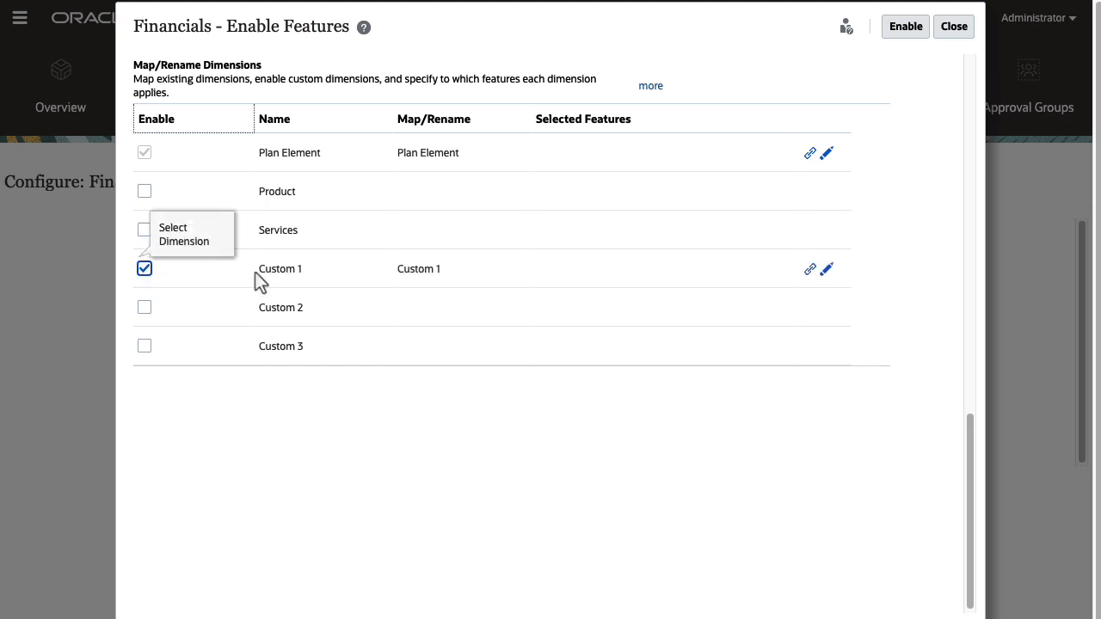
pyautogui.click(809, 270)
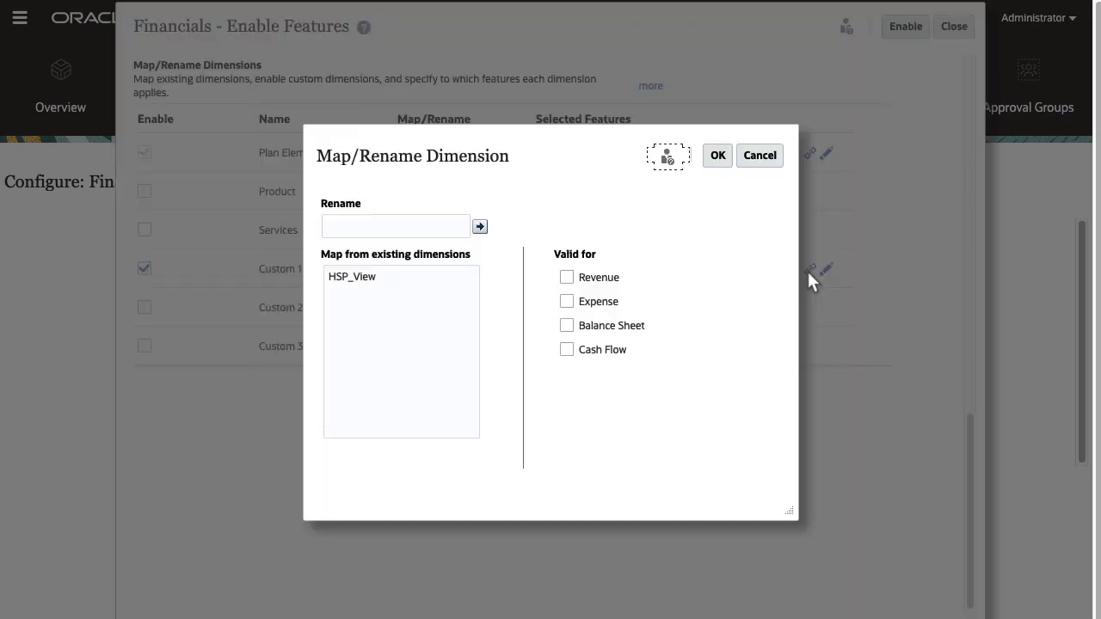
pyautogui.click(448, 220)
pyautogui.write('Market')
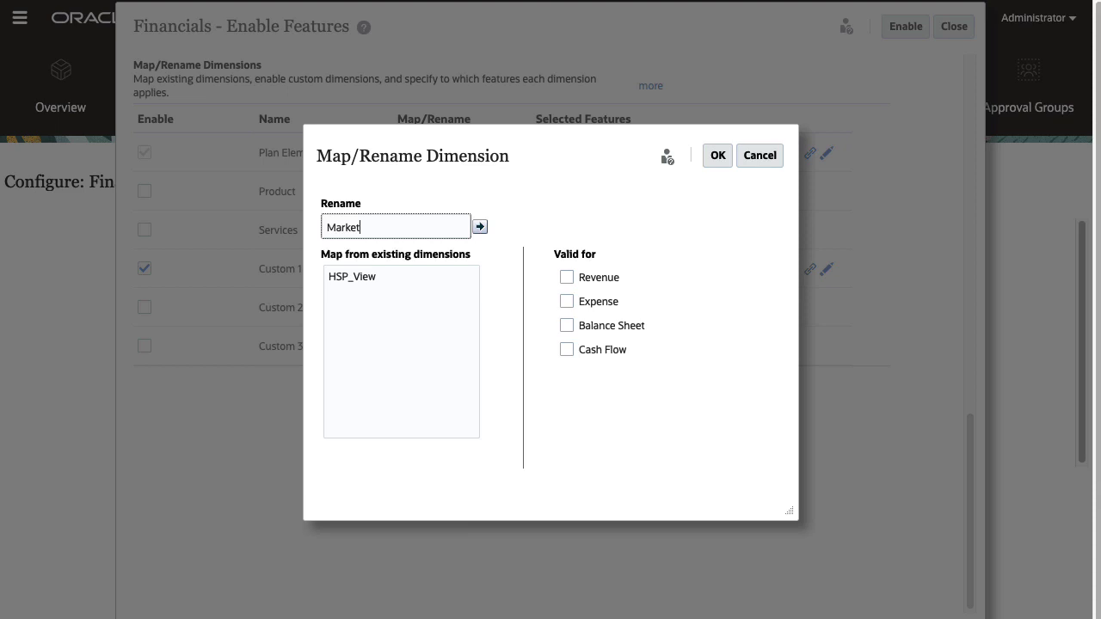
pyautogui.click(479, 226)
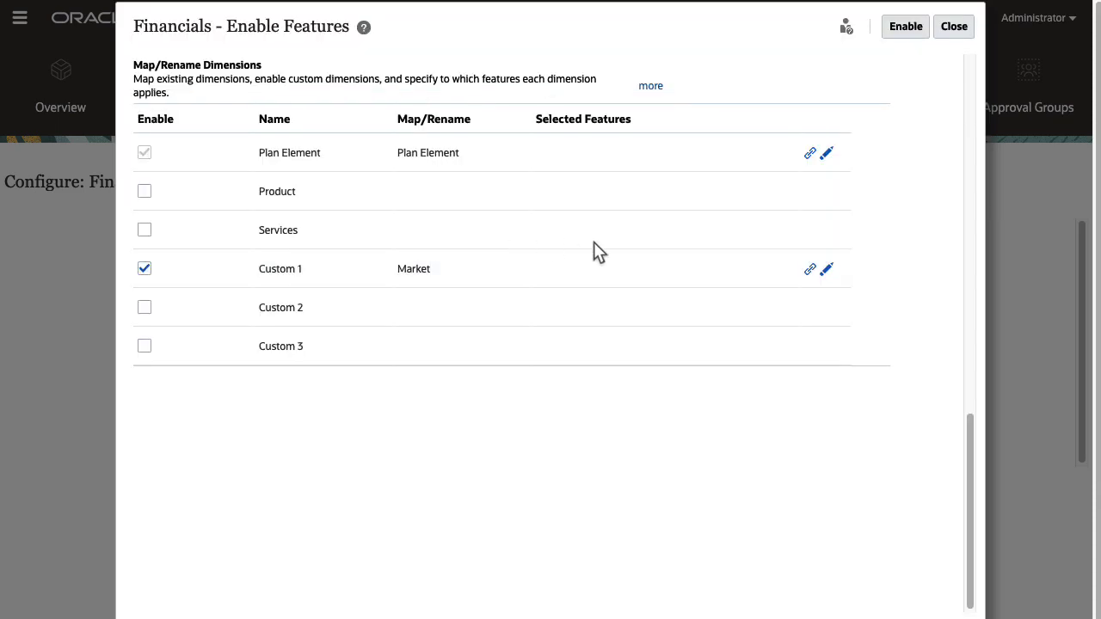
# - Make Custom 1 valid for Revenue, then enable Product and make it valid for Revenue
pyautogui.click(813, 269)
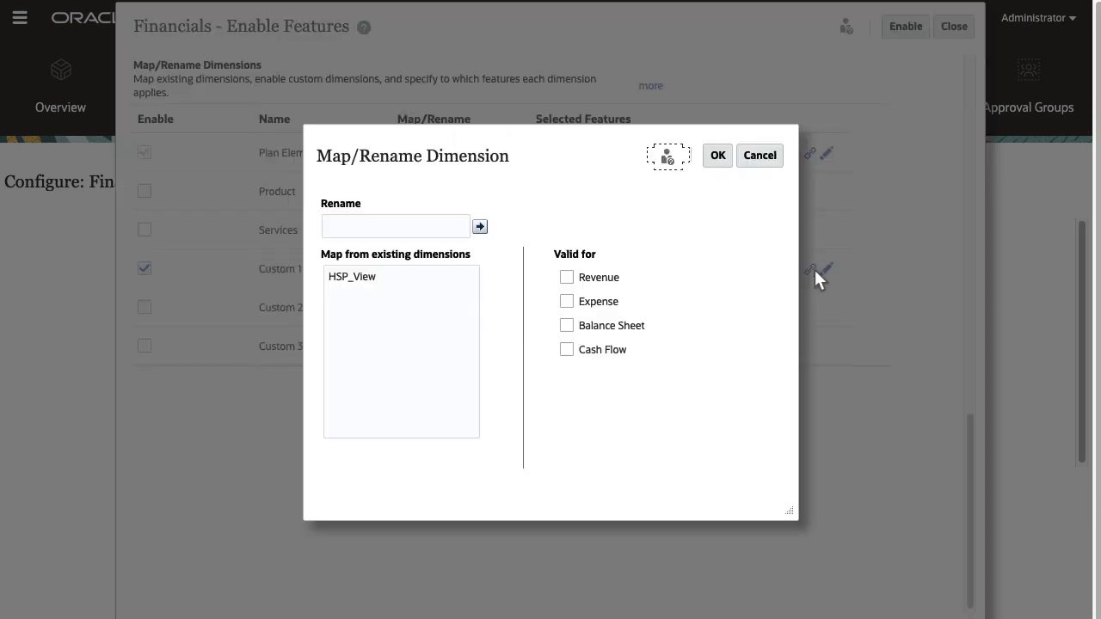
pyautogui.click(567, 277)
pyautogui.click(717, 161)
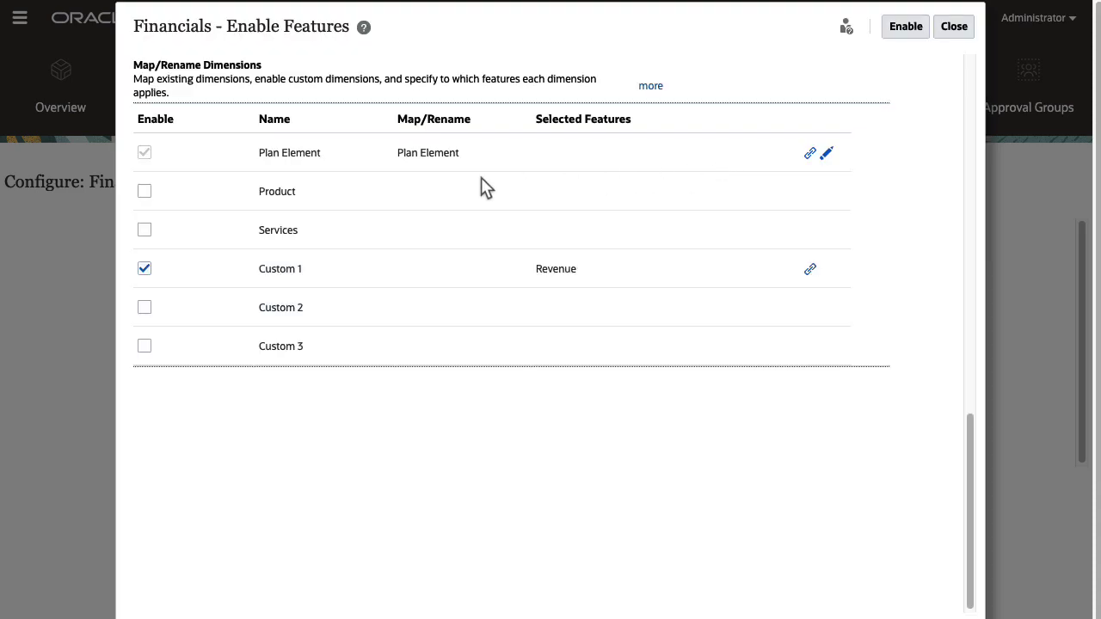
pyautogui.click(145, 191)
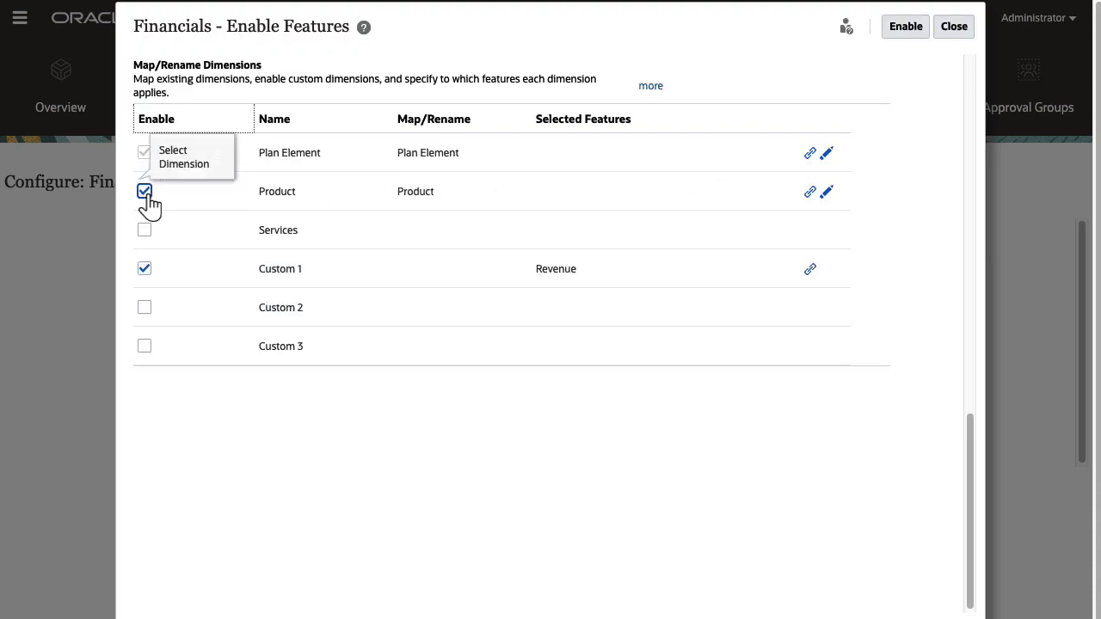
pyautogui.click(808, 192)
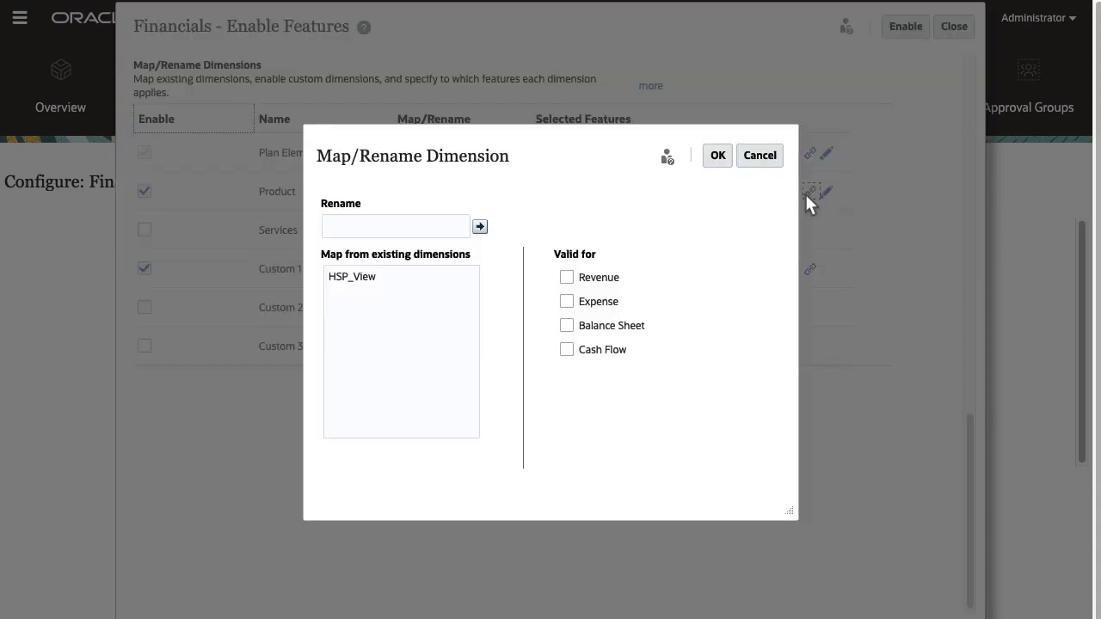
pyautogui.click(566, 278)
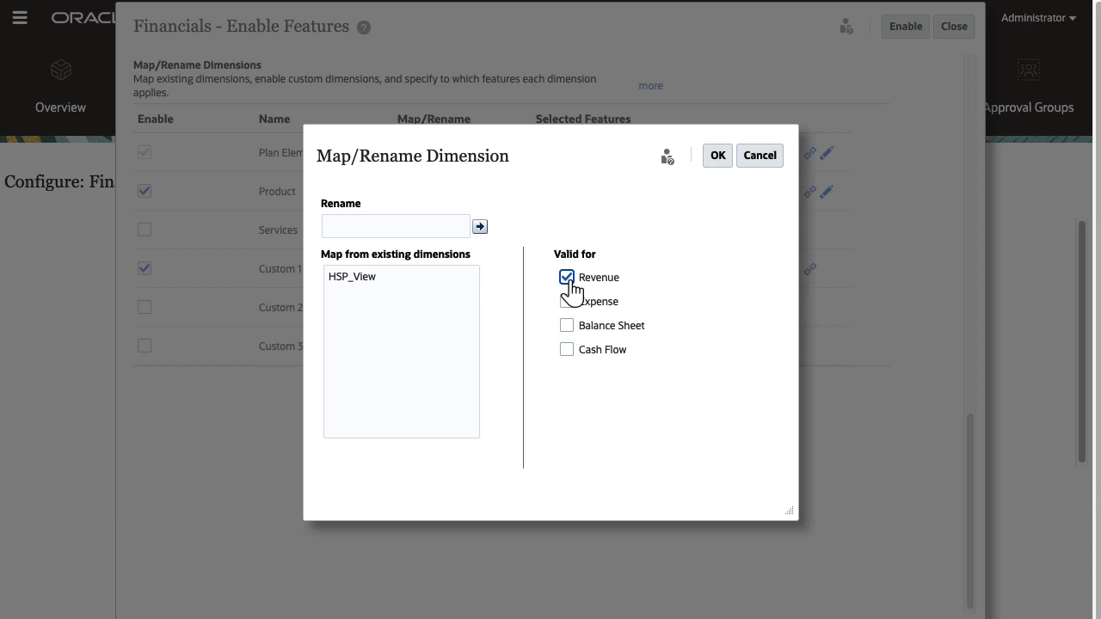
pyautogui.click(719, 163)
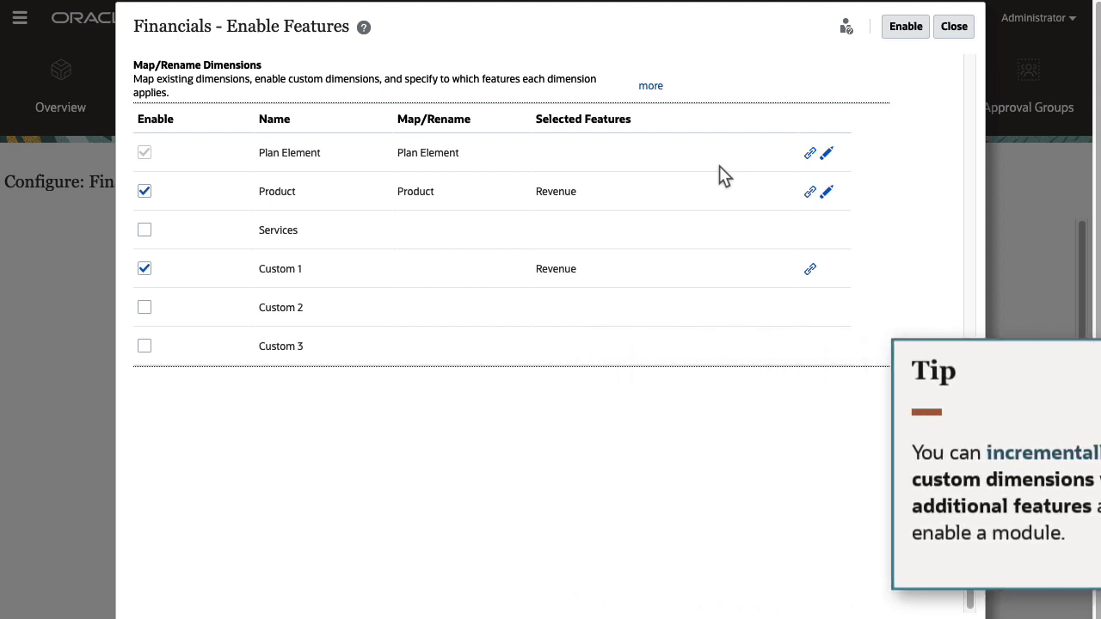
# - Enable the selected Financials features, acknowledge the success message, and sign out
pyautogui.click(905, 35)
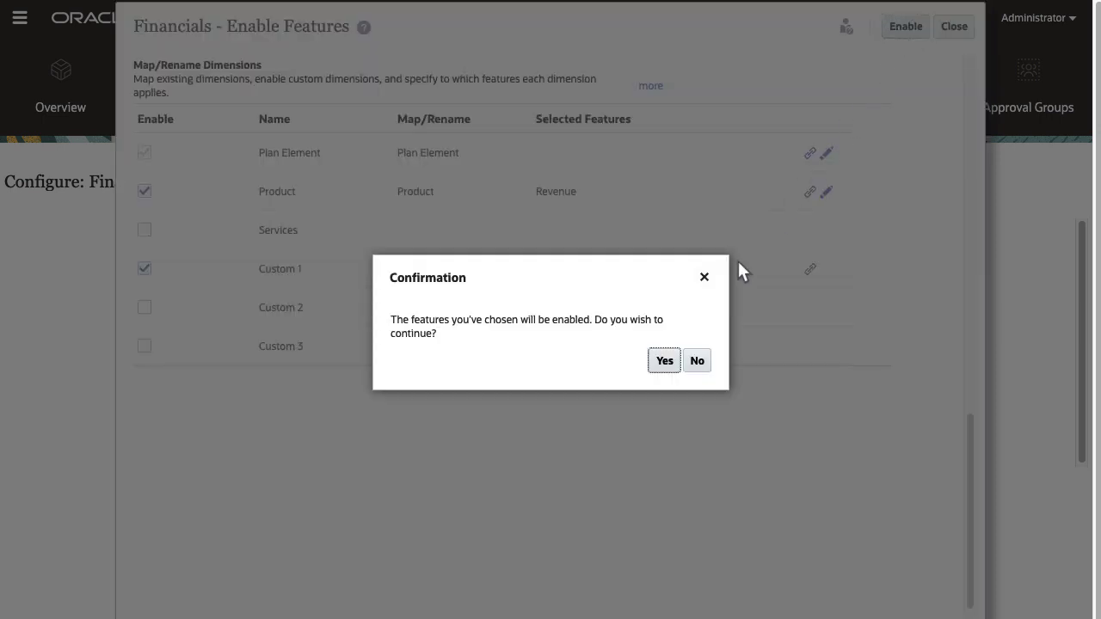
pyautogui.click(663, 361)
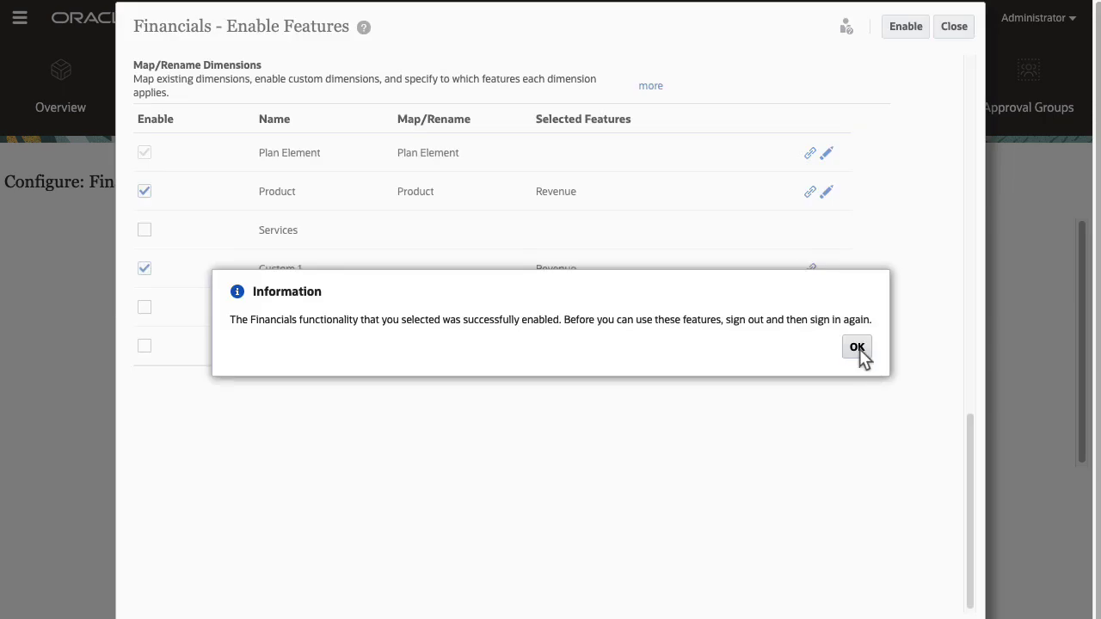
pyautogui.click(857, 348)
pyautogui.click(857, 349)
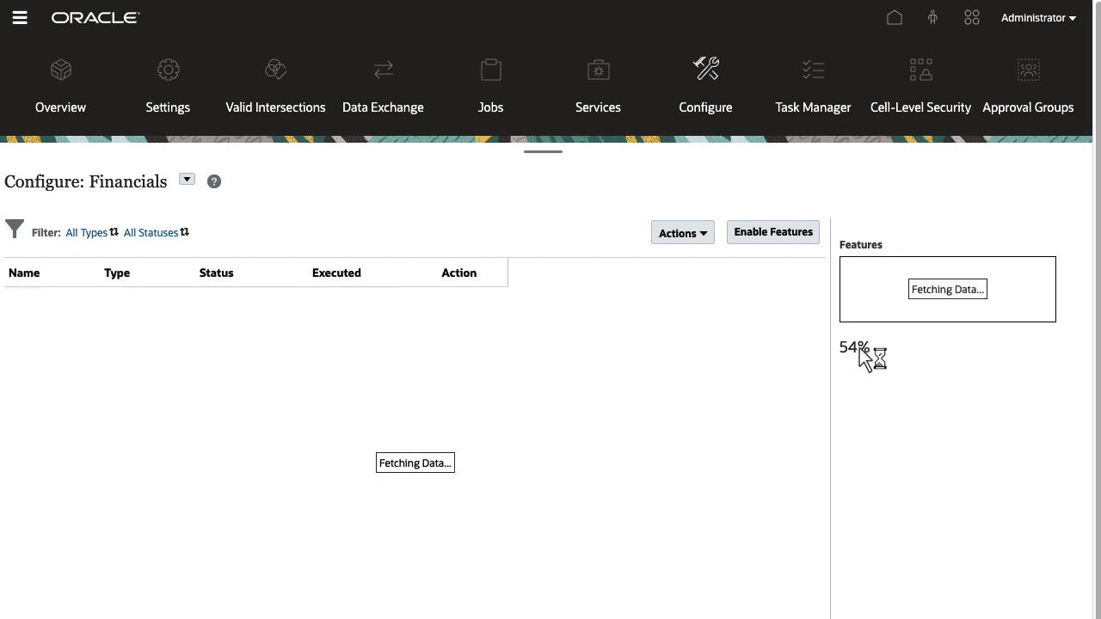
pyautogui.click(1071, 19)
pyautogui.click(897, 262)
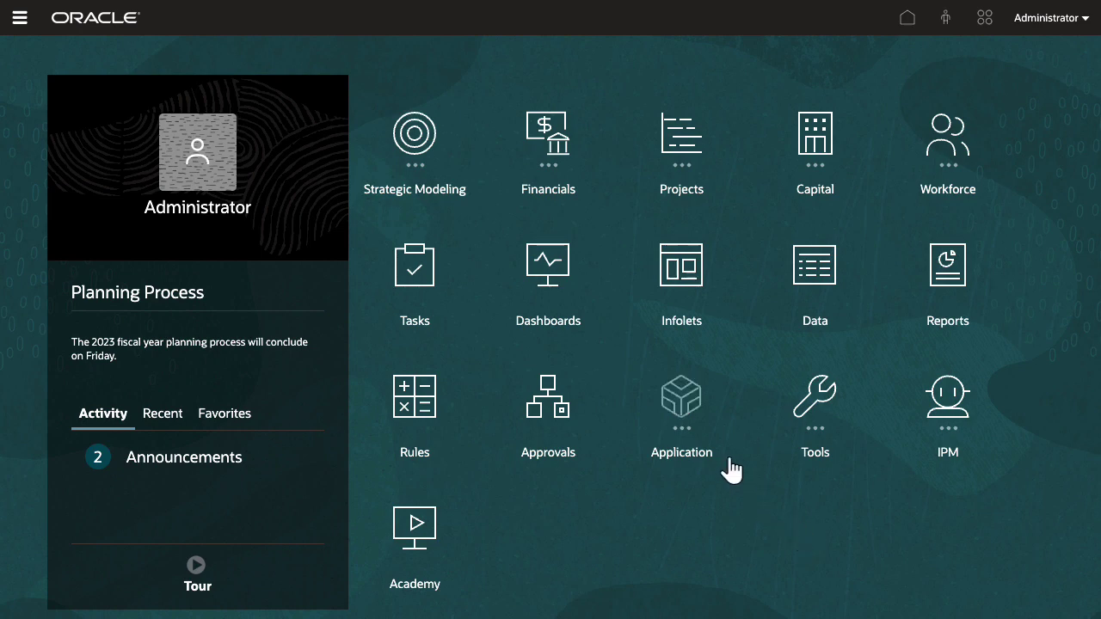
# - List the OEP_FS cube's dimensions under Application > Dimensions
pyautogui.click(703, 428)
pyautogui.click(419, 514)
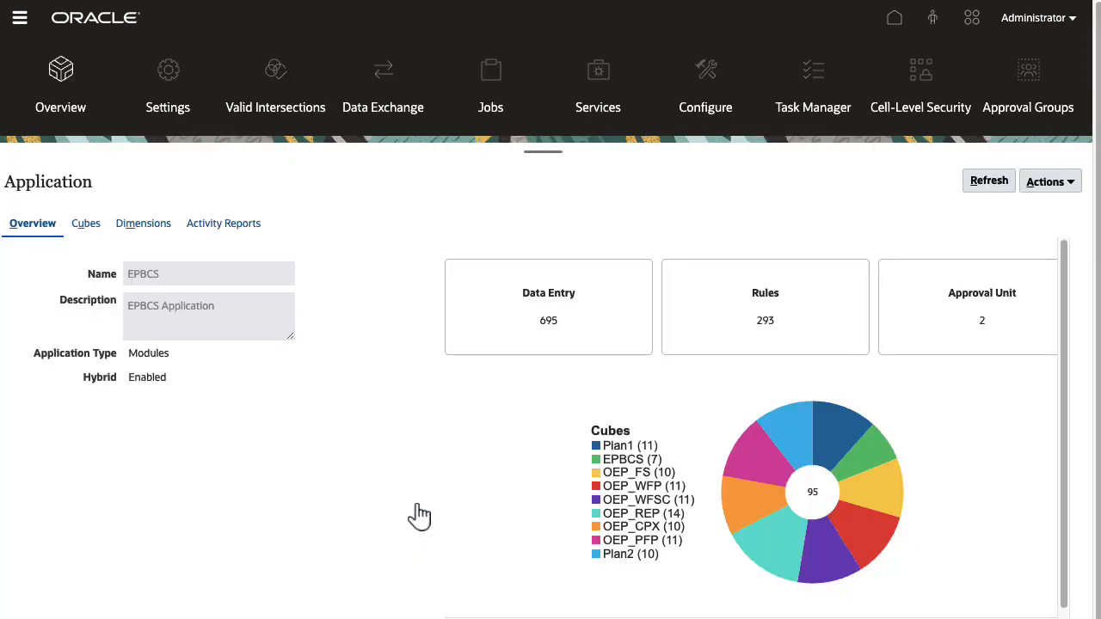
pyautogui.click(142, 225)
pyautogui.click(83, 276)
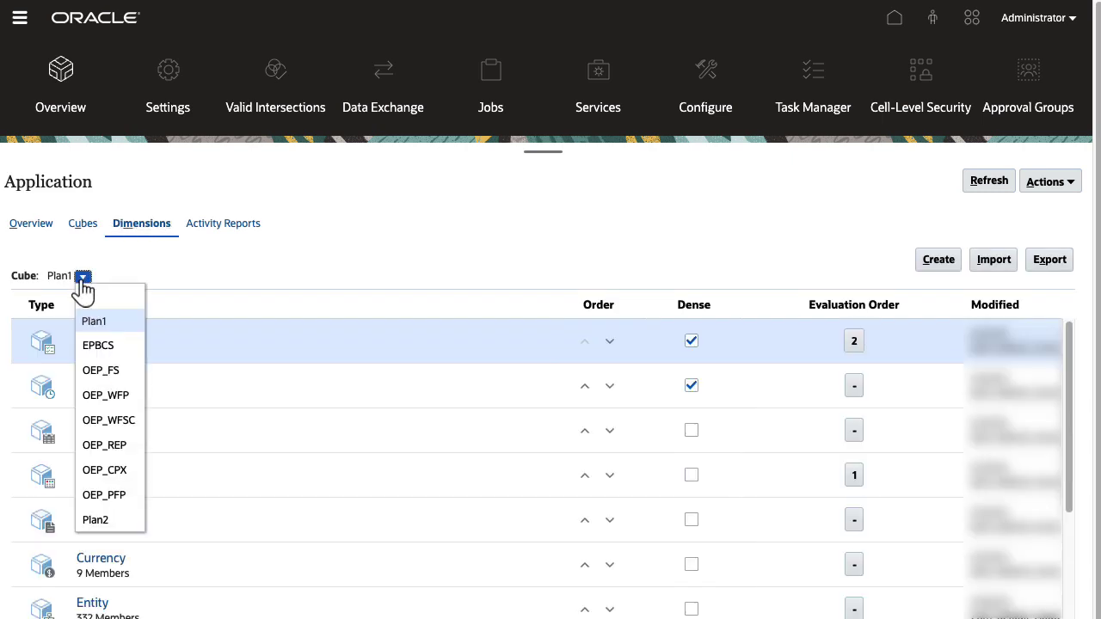
pyautogui.click(118, 375)
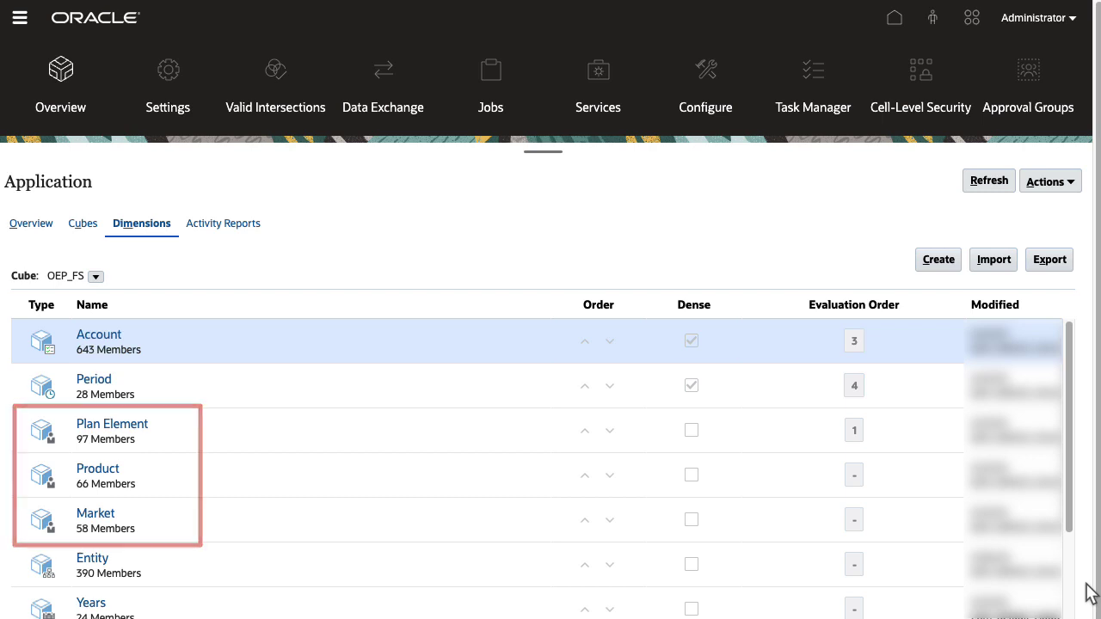
# - Check the Revenue Assumptions layout's Product and Market page selectors, then open Driver Based Expense Planning
pyautogui.click(894, 22)
pyautogui.click(552, 147)
pyautogui.click(413, 243)
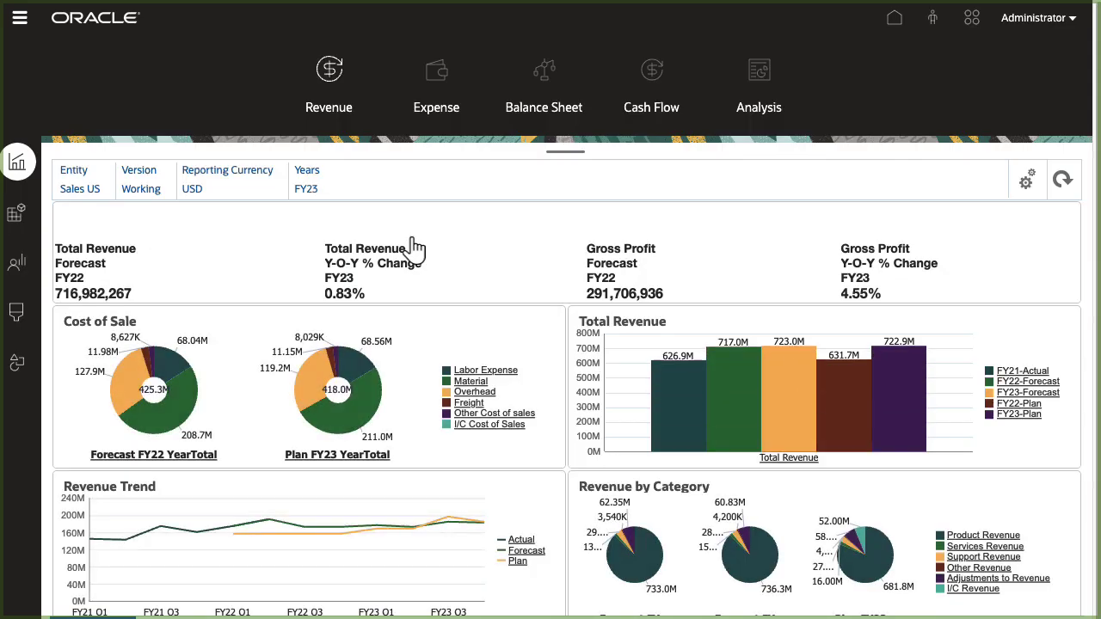
pyautogui.click(20, 217)
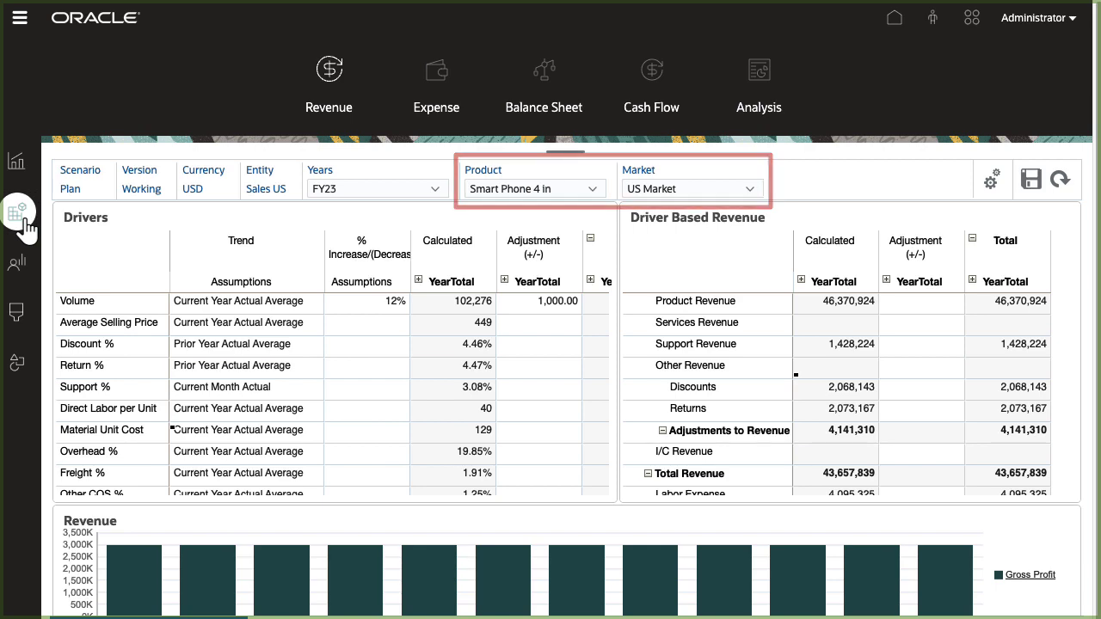
pyautogui.moveTo(93, 229)
pyautogui.click(590, 215)
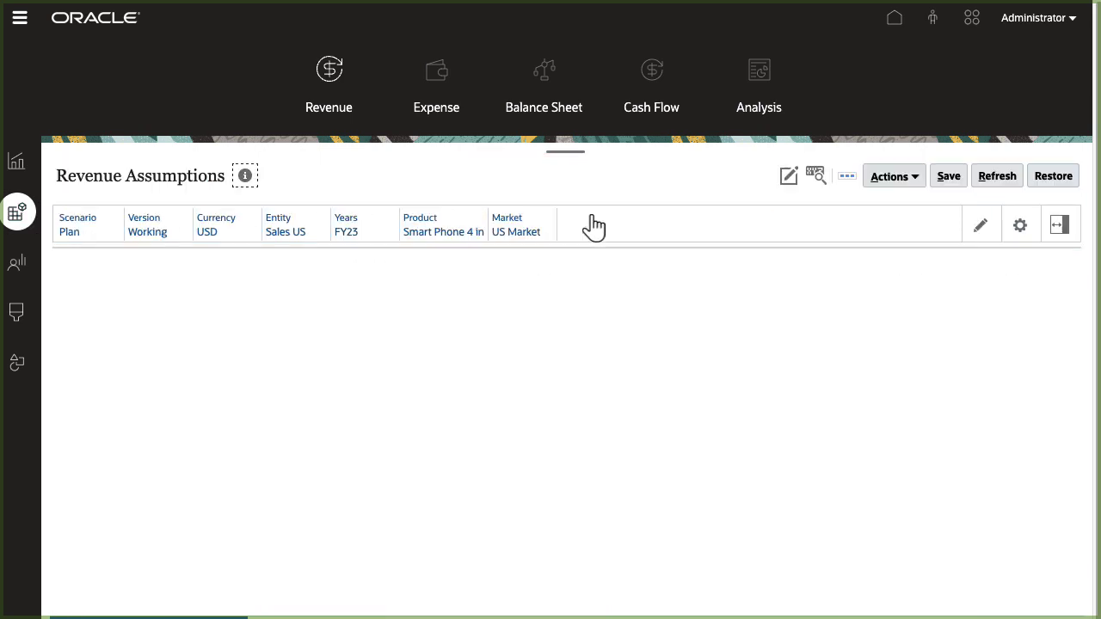
pyautogui.click(788, 184)
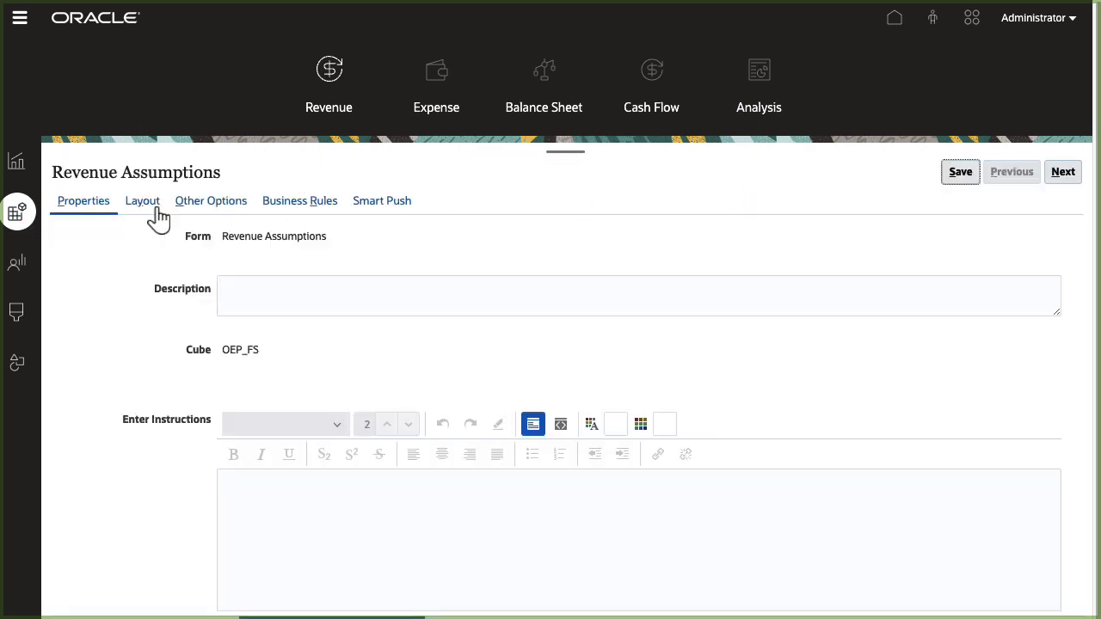
pyautogui.click(139, 205)
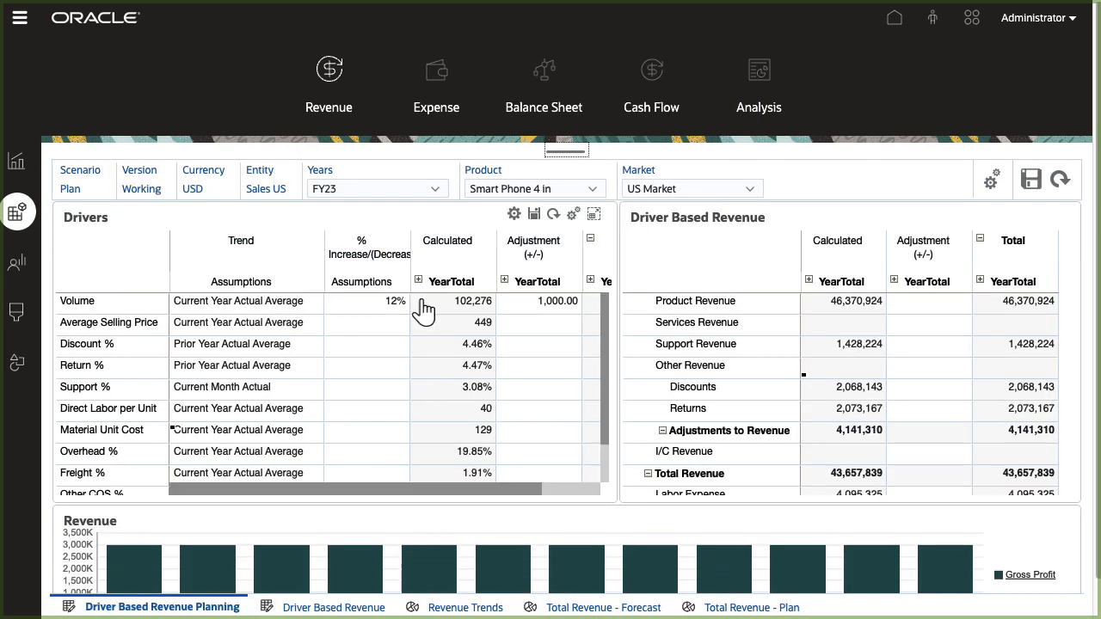
pyautogui.click(437, 113)
pyautogui.click(18, 214)
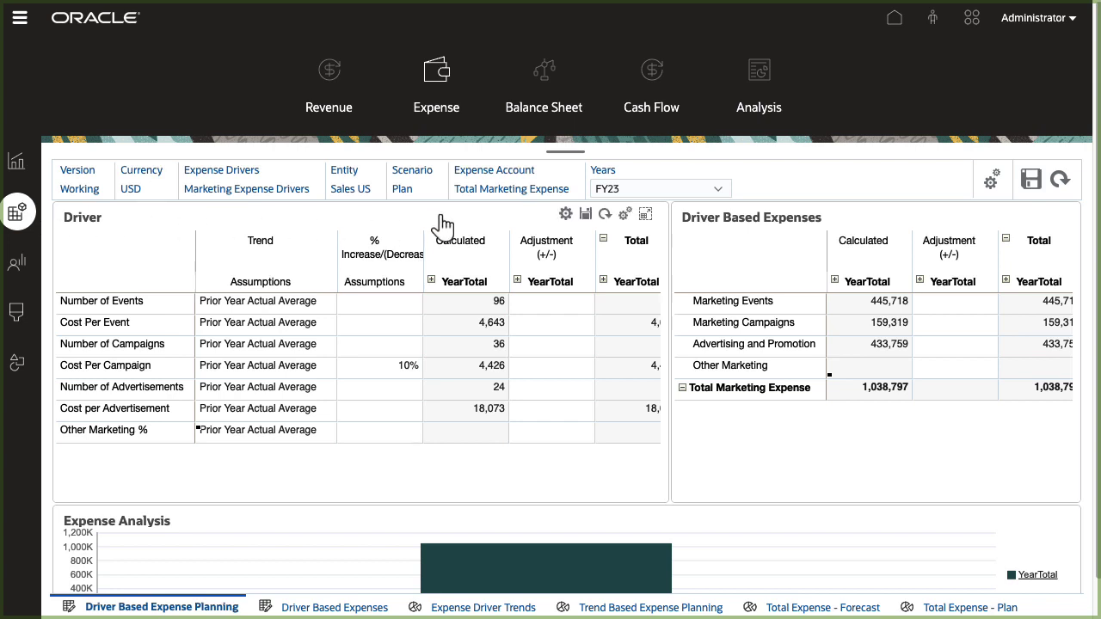
# - Review the Expense Assumptions form layout in the form editor and close it
pyautogui.click(633, 216)
pyautogui.click(784, 181)
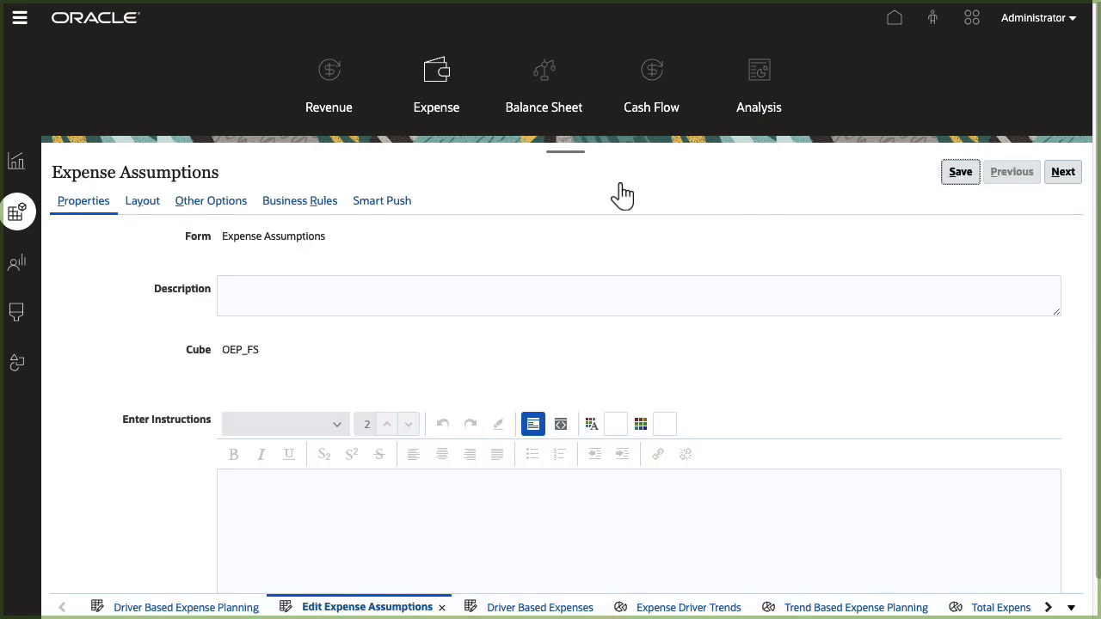
pyautogui.click(144, 205)
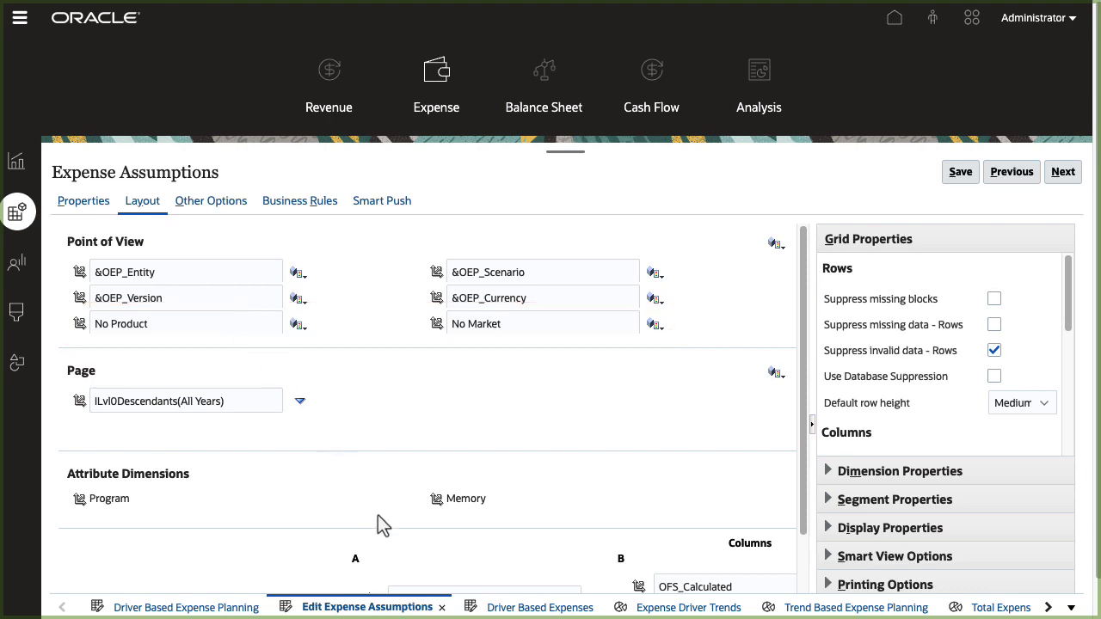
pyautogui.click(442, 607)
# - Open the OFS_Calculate Actuals rule from the Navigator's Rules list
pyautogui.click(20, 19)
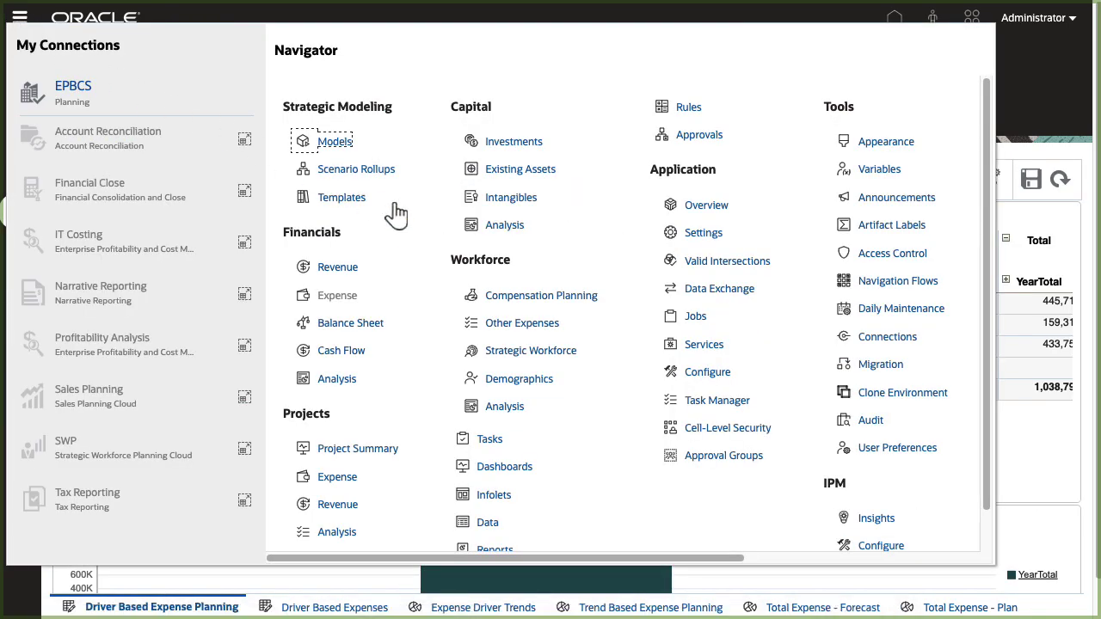
pyautogui.hscroll(5, 970, 569)
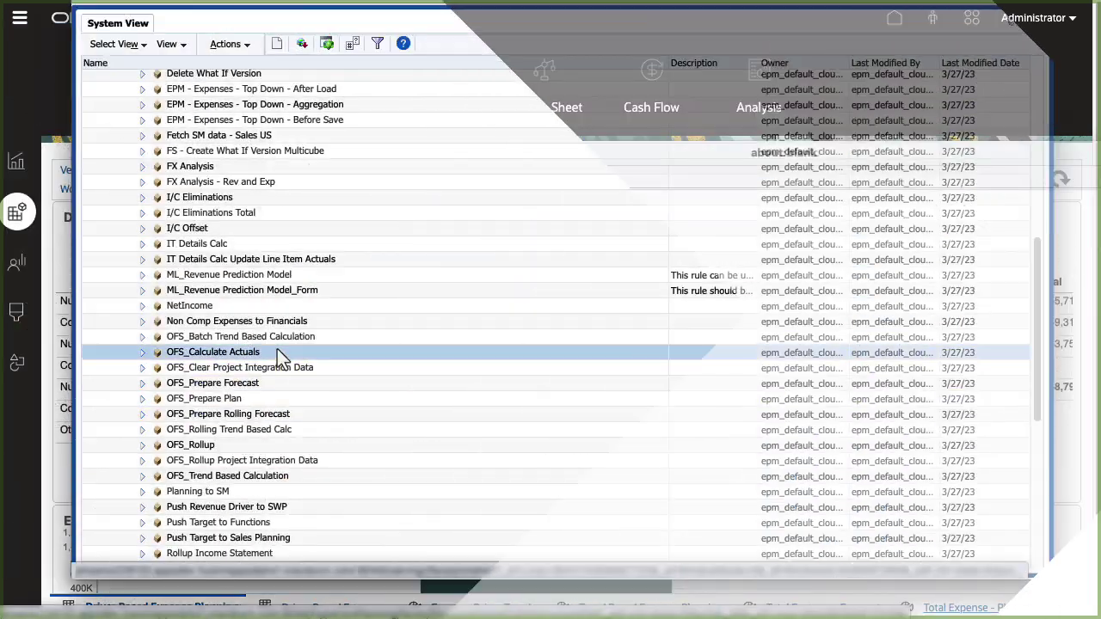
pyautogui.rightClick(277, 352)
pyautogui.click(338, 121)
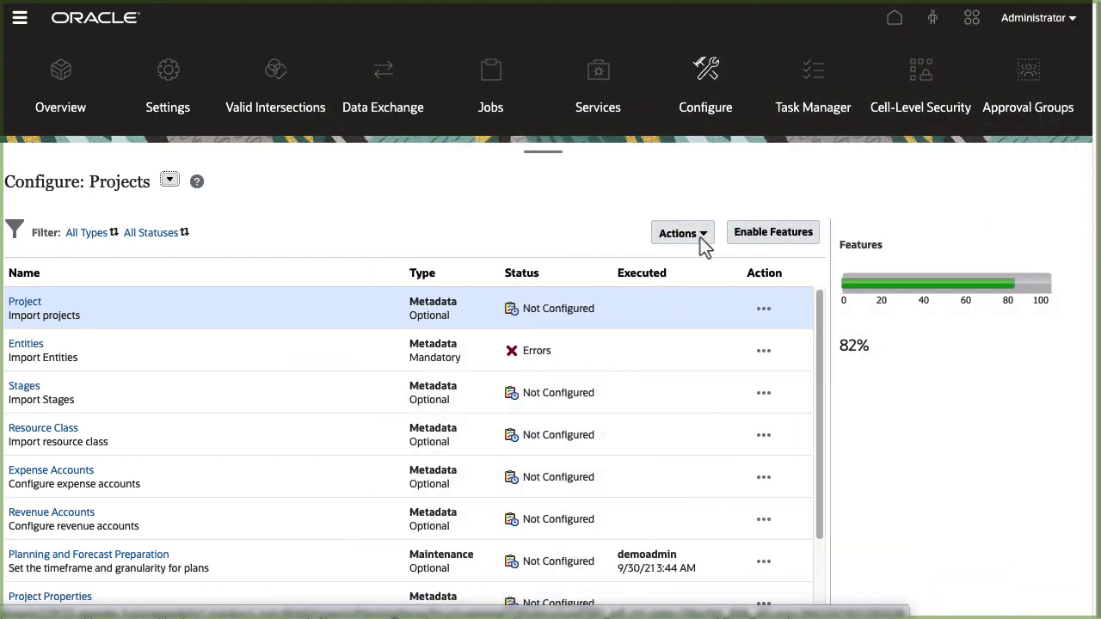
pyautogui.click(757, 237)
pyautogui.click(967, 469)
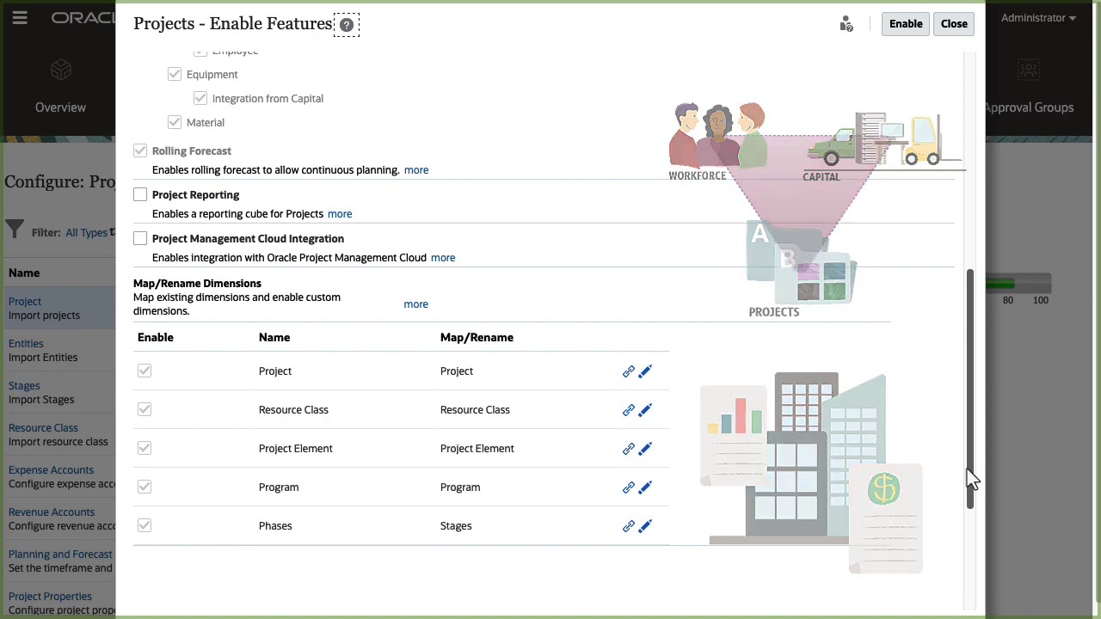
# - Review Workforce's enabled features, confirming Custom 1 maps to Project
pyautogui.click(953, 24)
pyautogui.click(187, 180)
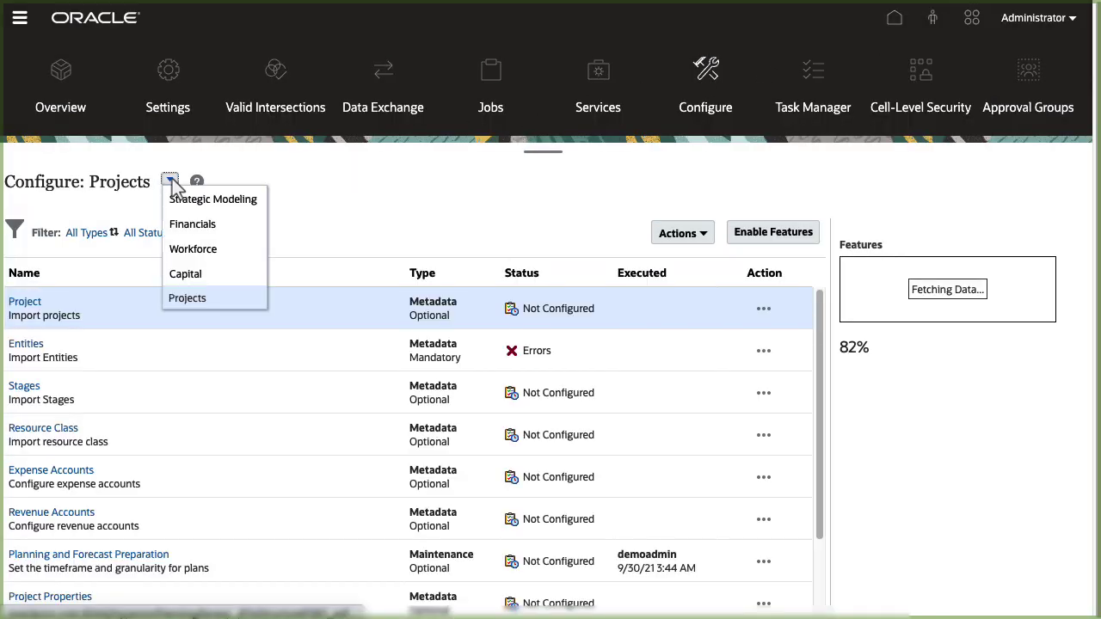
pyautogui.click(230, 249)
pyautogui.click(765, 234)
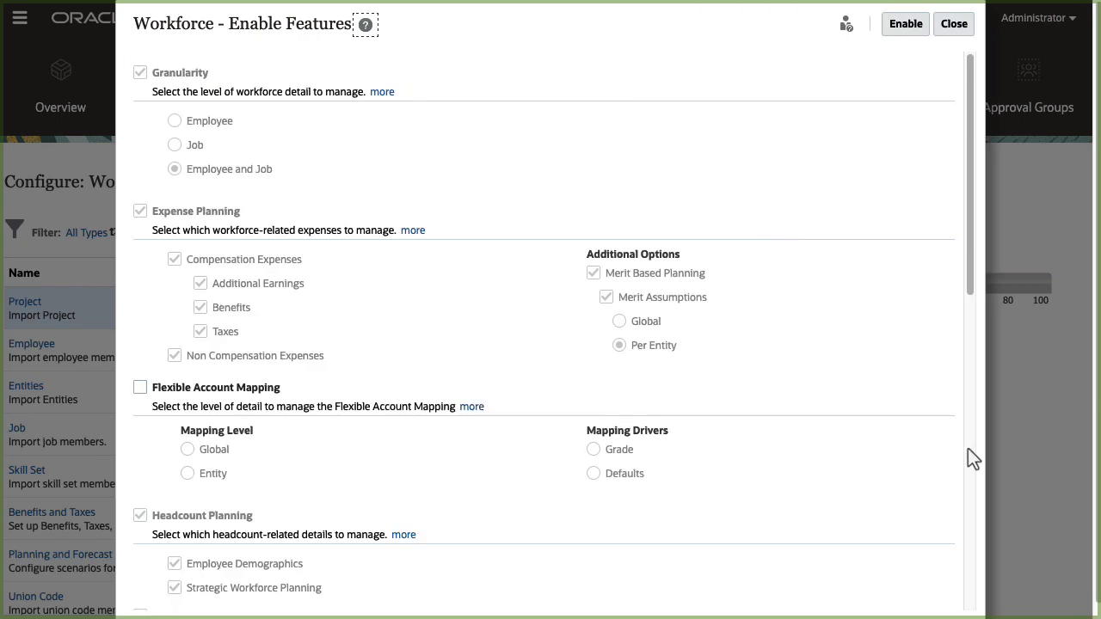
pyautogui.scroll(-8, 970, 458)
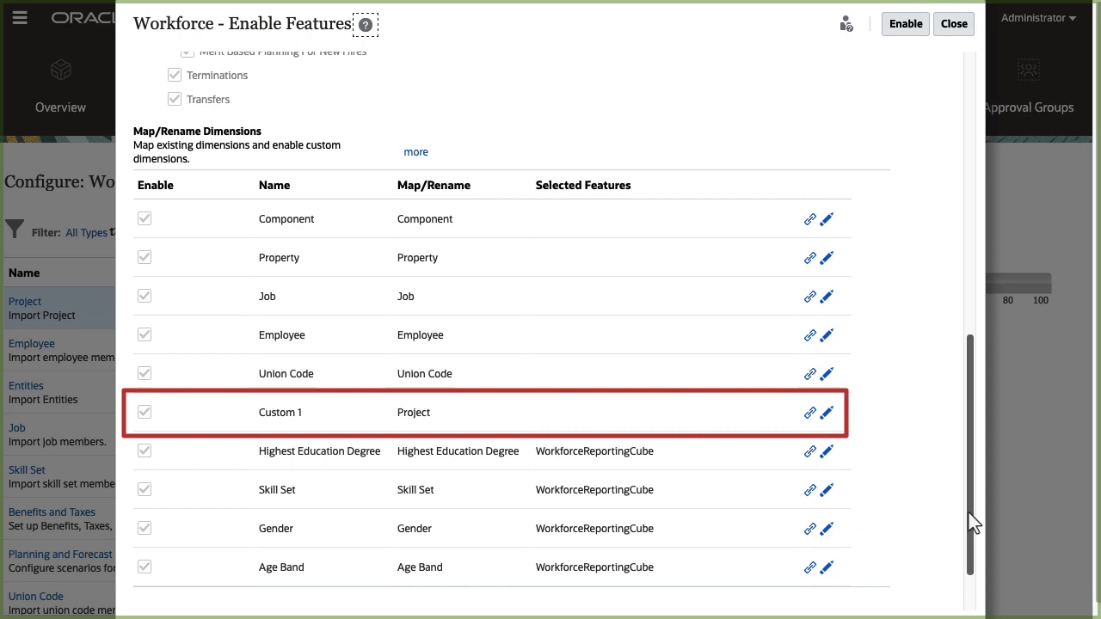
pyautogui.click(951, 27)
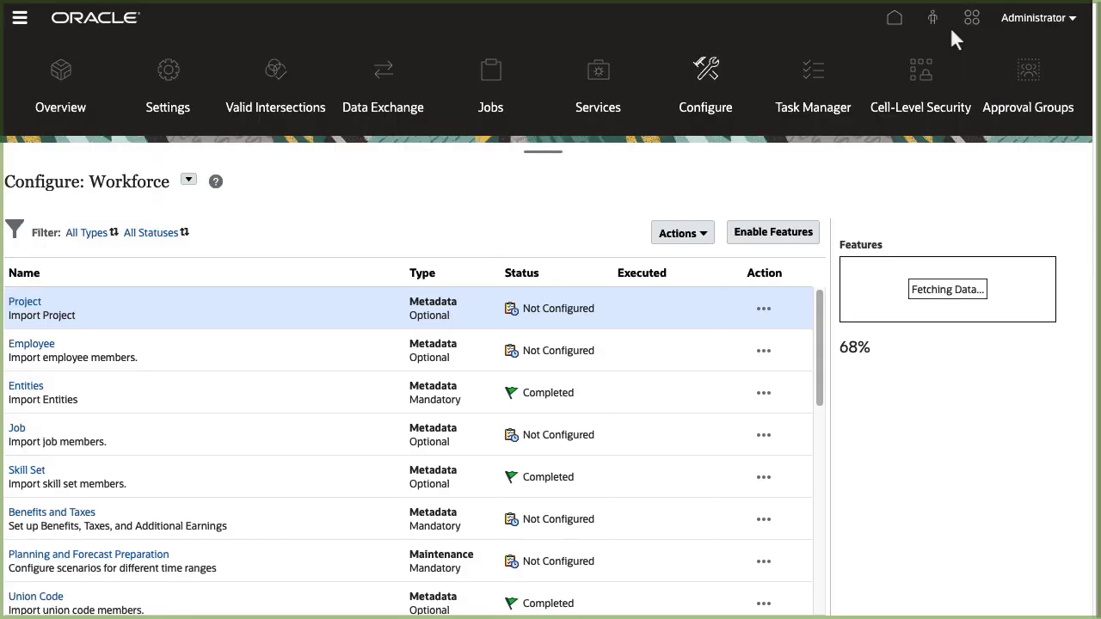
# - Switch to Capital and scroll through its enabled features
pyautogui.click(188, 179)
pyautogui.click(198, 270)
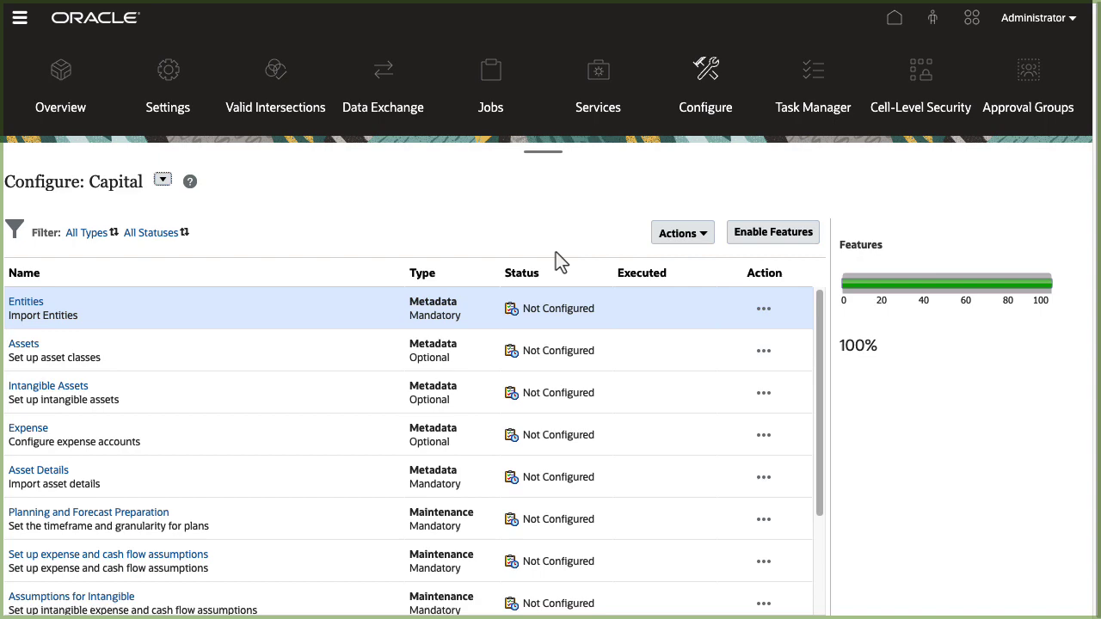
pyautogui.click(773, 231)
pyautogui.scroll(-5, 966, 527)
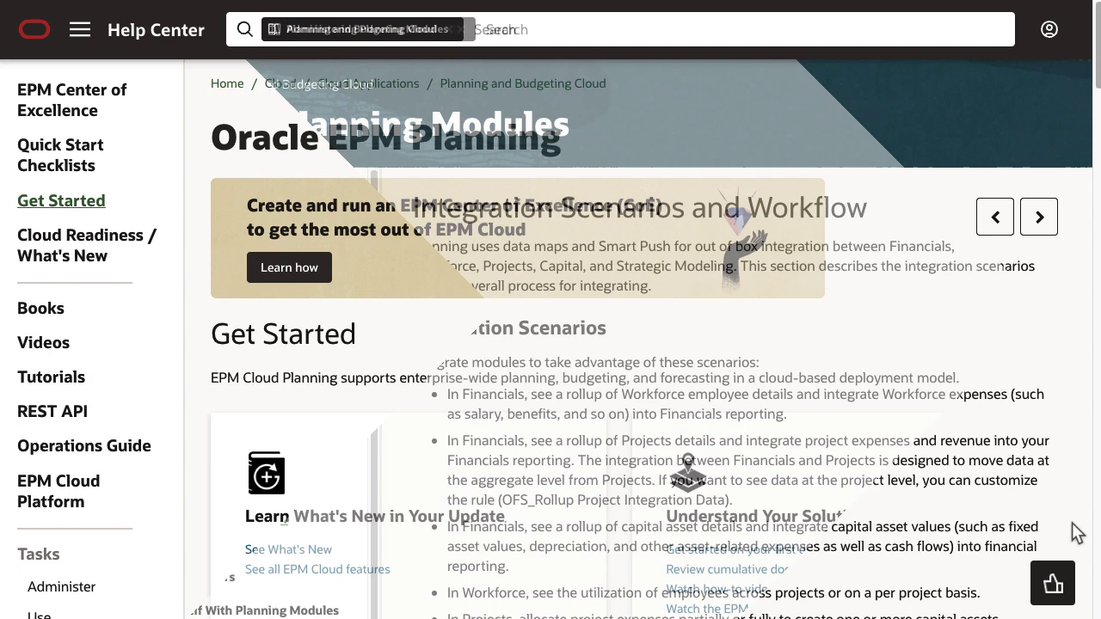
# - Open Tutorials and scroll to the Integrating Data Between Planning Modules topics
pyautogui.click(52, 387)
pyautogui.scroll(-20, 767, 448)
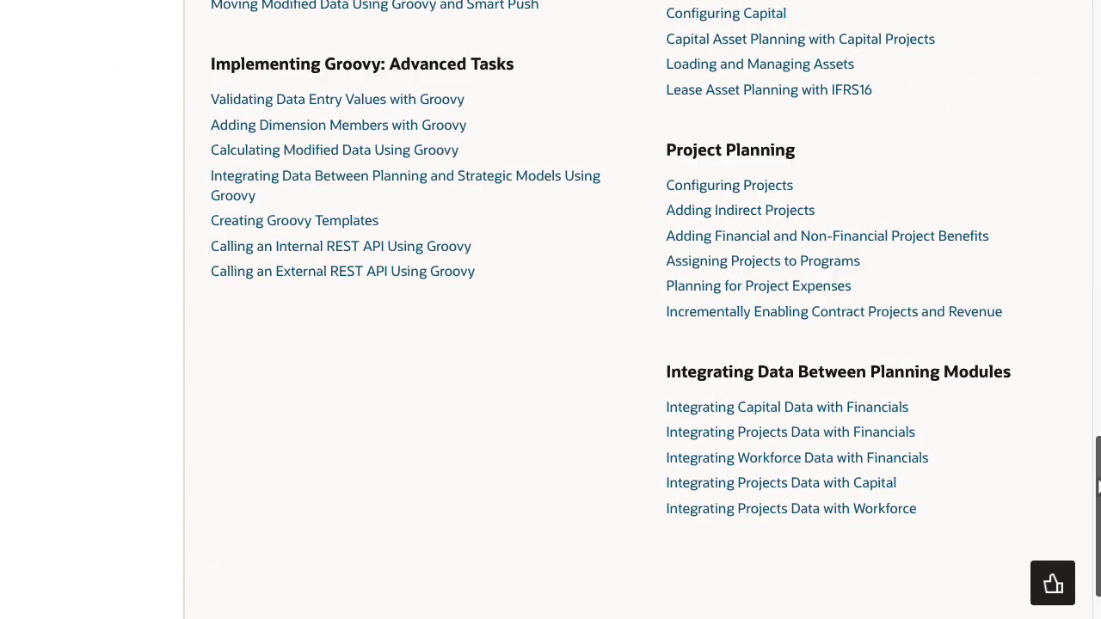